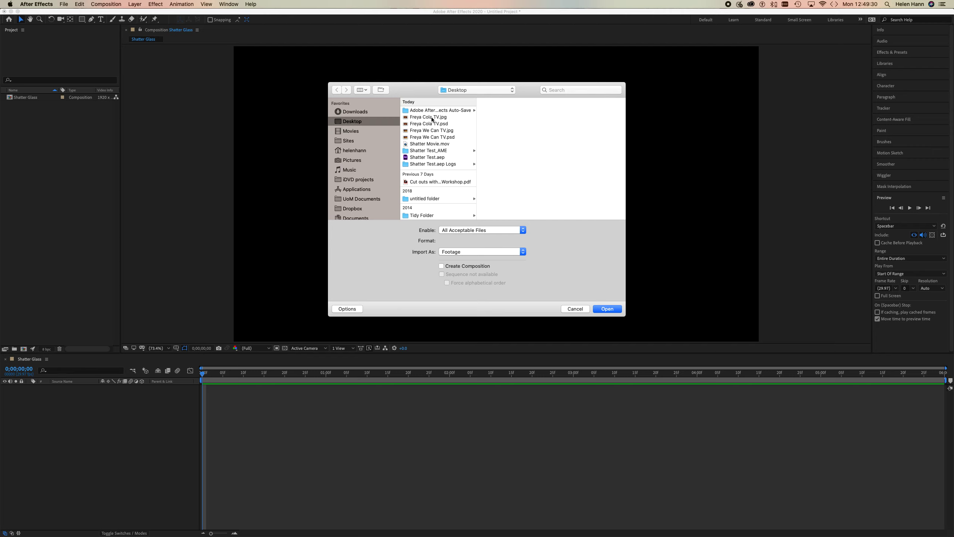
- Import Freya Cola TV.jpg and add it to the Shatter Glass composition, starting at the beginning of the timeline
left_click(432, 120)
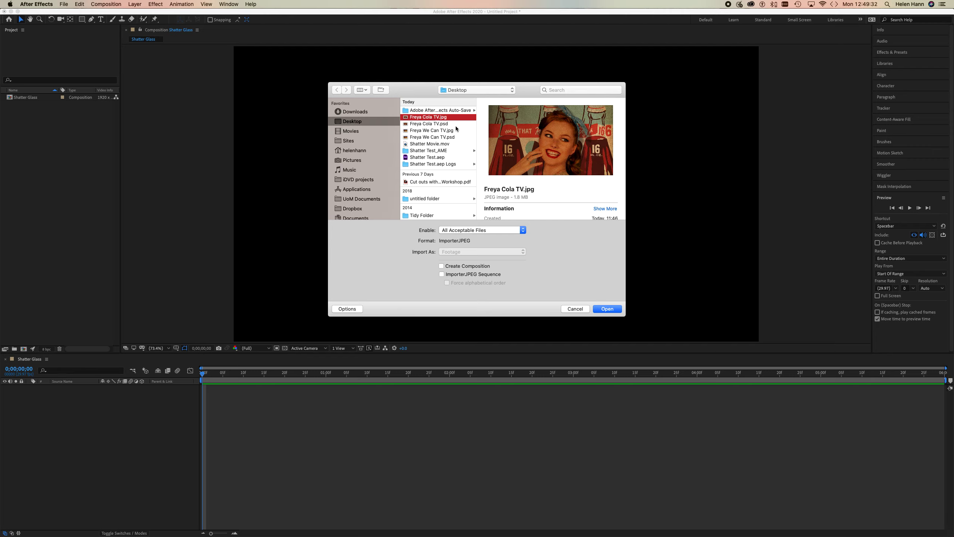
left_click(610, 309)
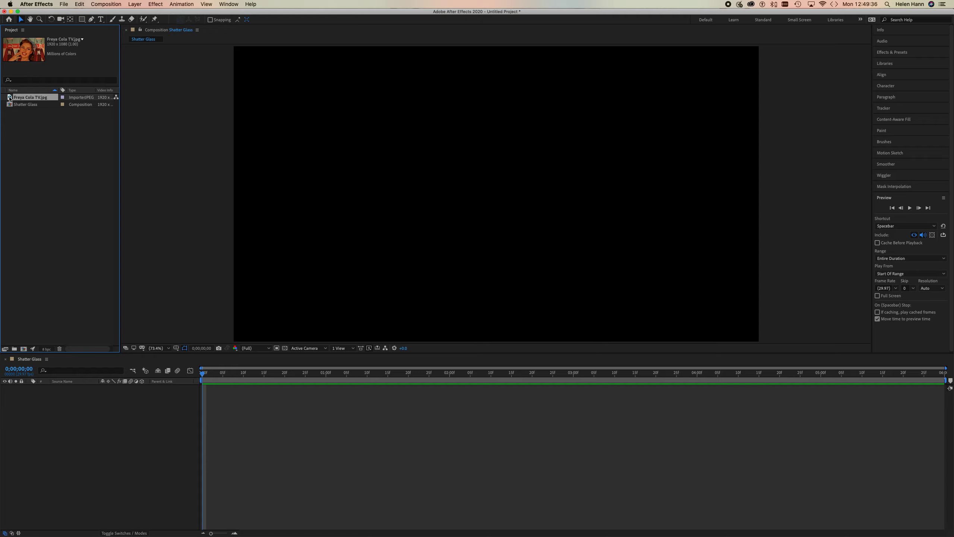
left_click_drag(9, 98, 205, 391)
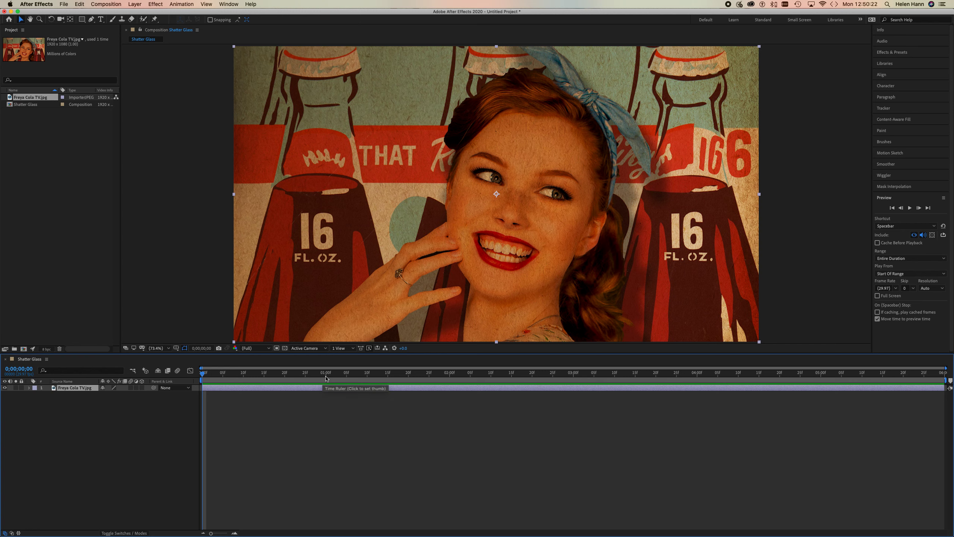
- Trim the Freya Cola TV.jpg layer to end at 2 seconds and add a second copy beneath it starting there
left_click(944, 388)
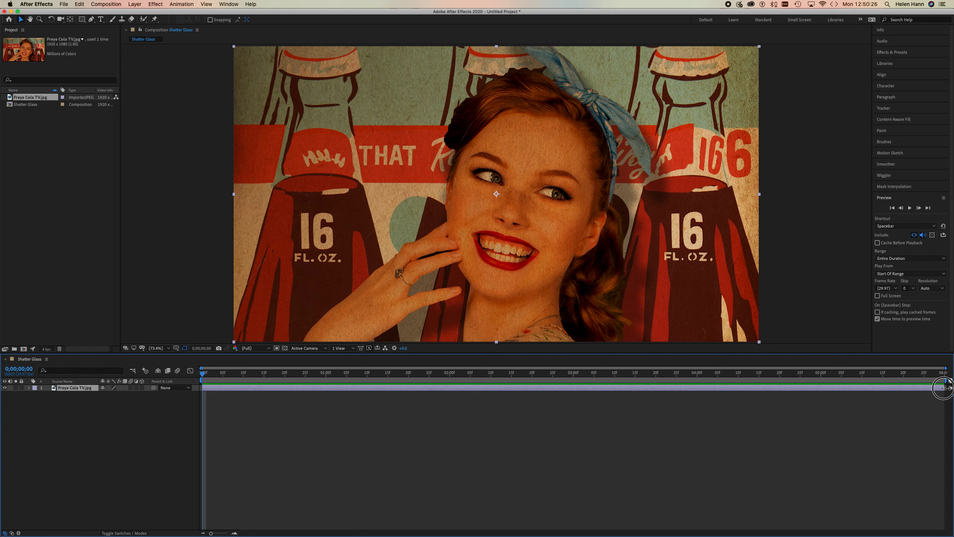
left_click_drag(944, 388, 451, 388)
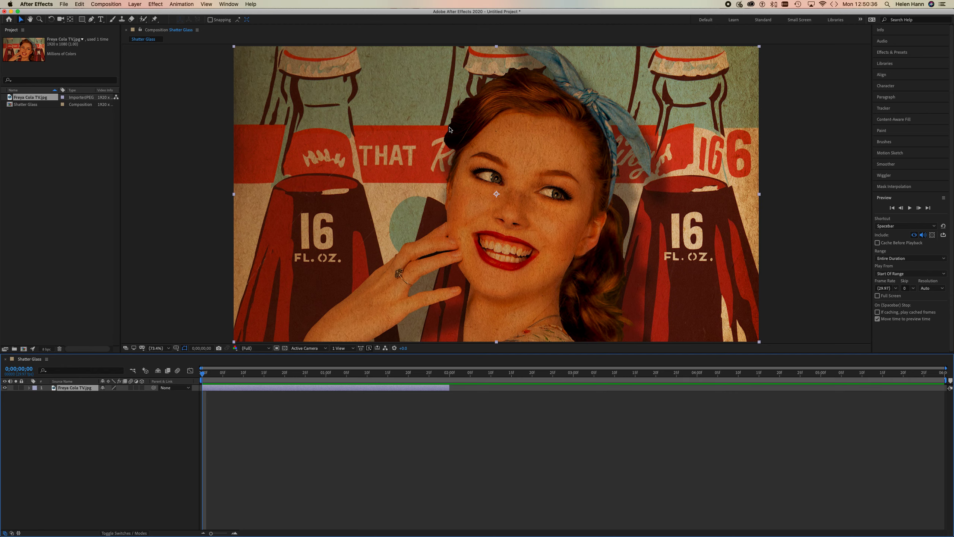
left_click(449, 373)
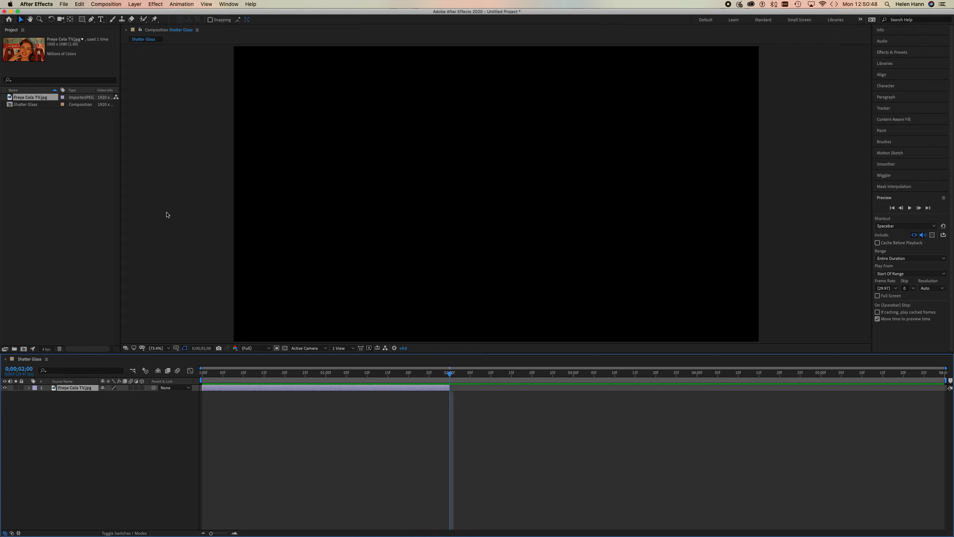
left_click_drag(10, 98, 451, 394)
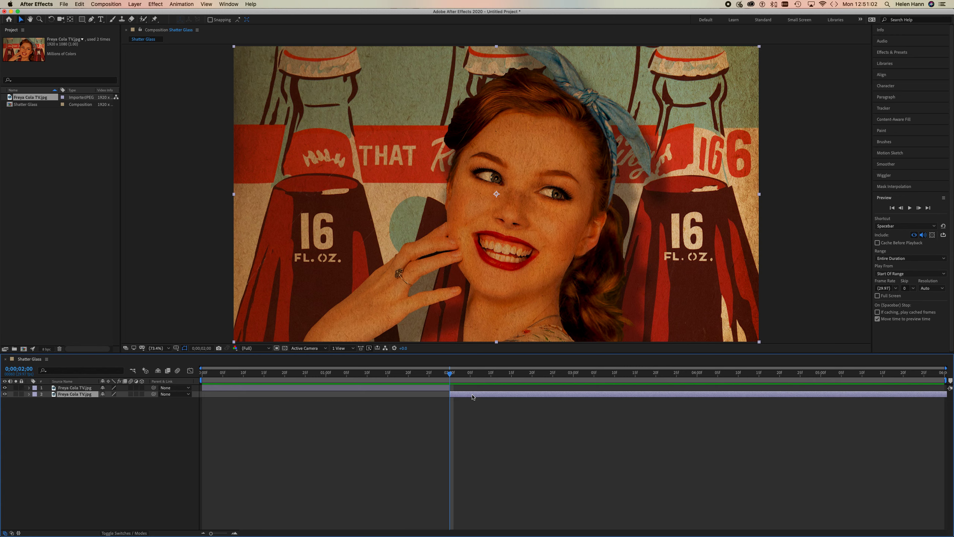
- Select the second Freya Cola TV.jpg layer with the current time at 0;00;02;09 and find Shatter among the Simulation effects
left_click(450, 374)
left_click_drag(450, 374, 488, 374)
left_click(497, 396)
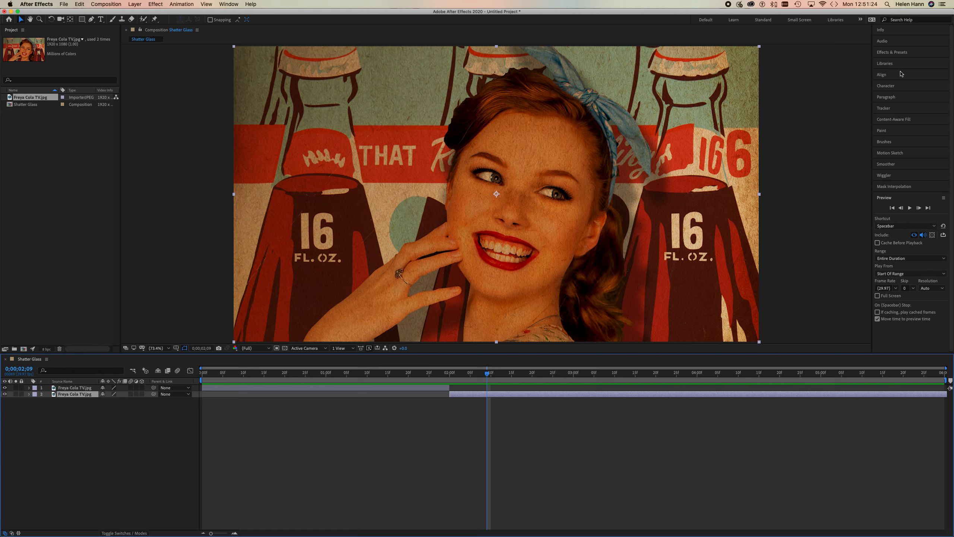
left_click(887, 52)
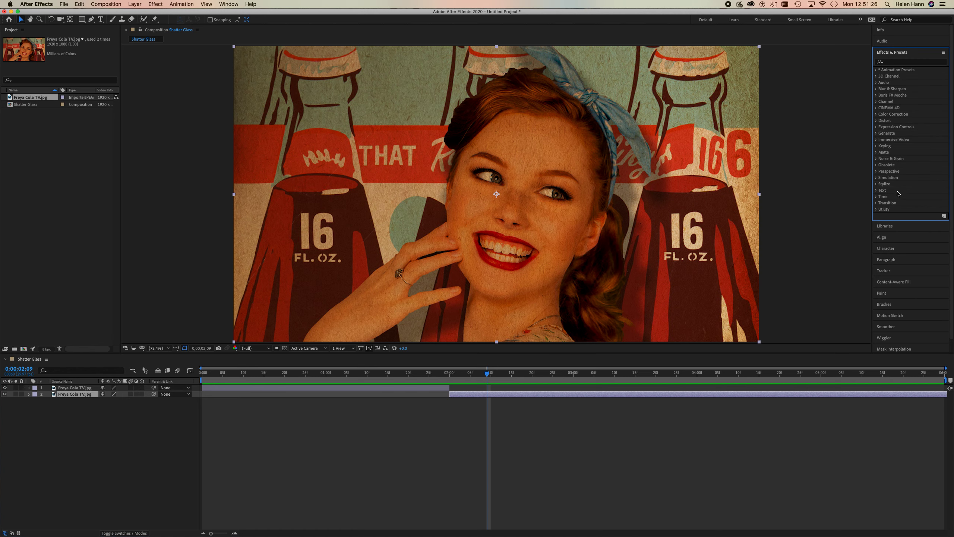
left_click(877, 179)
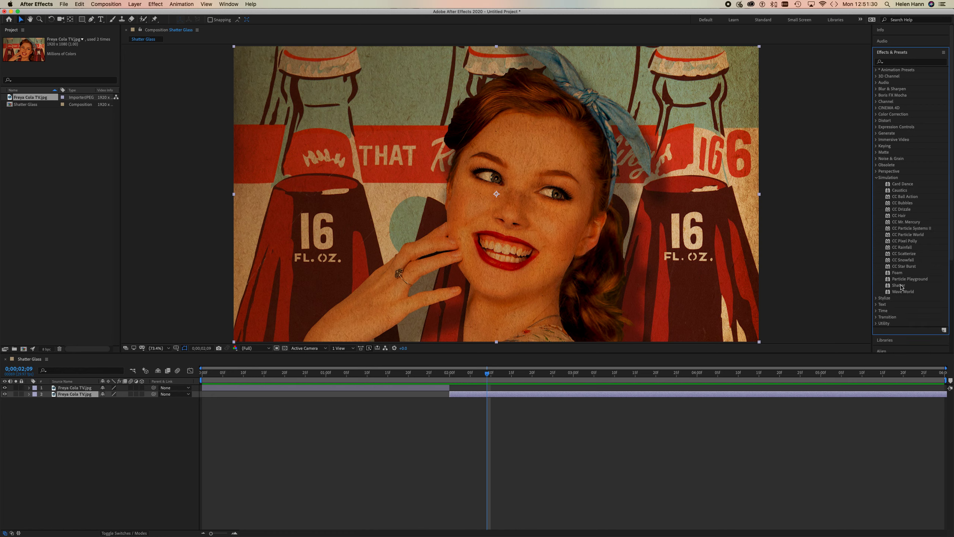
left_click(900, 286)
- Apply the Shatter effect to the second Freya Cola TV.jpg layer and set its View to Rendered, with the current time at 0;00;03;00
left_click_drag(889, 287, 491, 226)
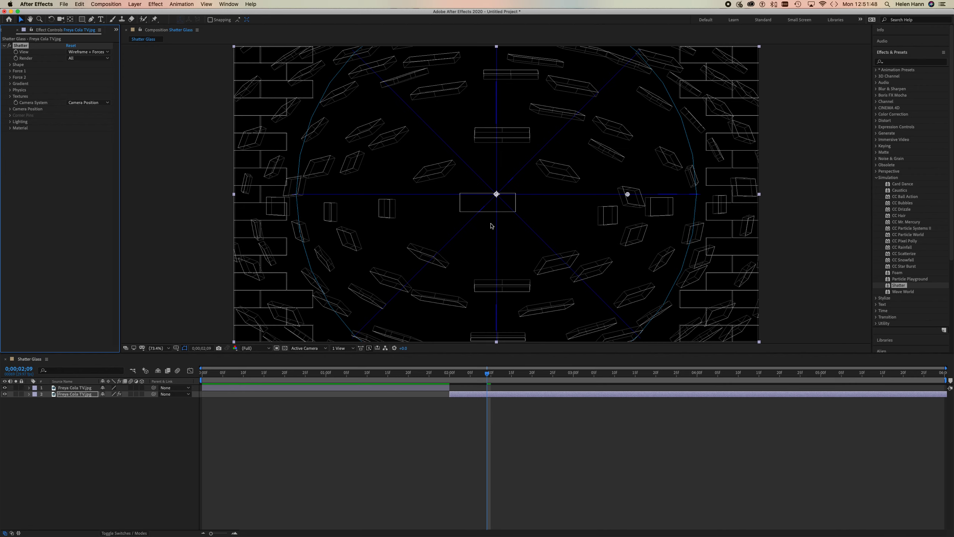
key("Delete")
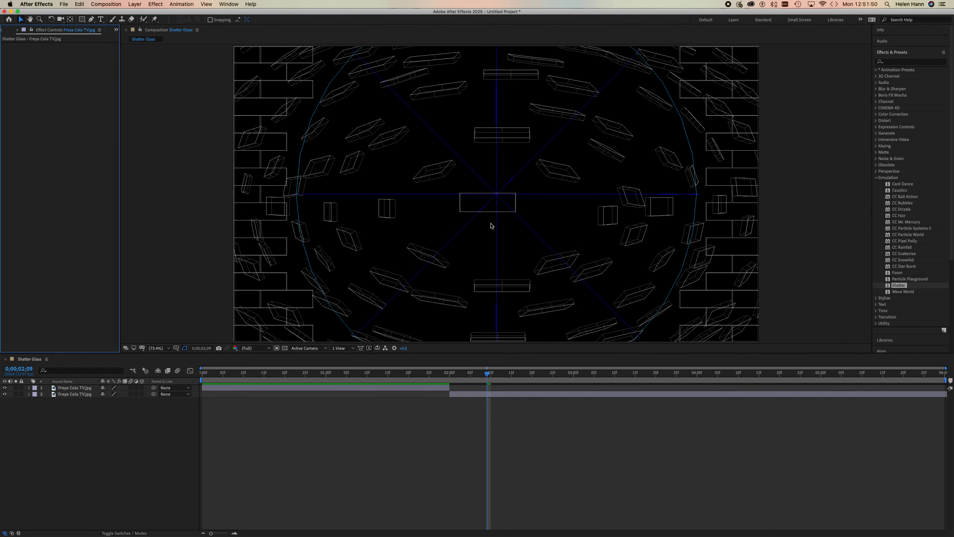
left_click(574, 371)
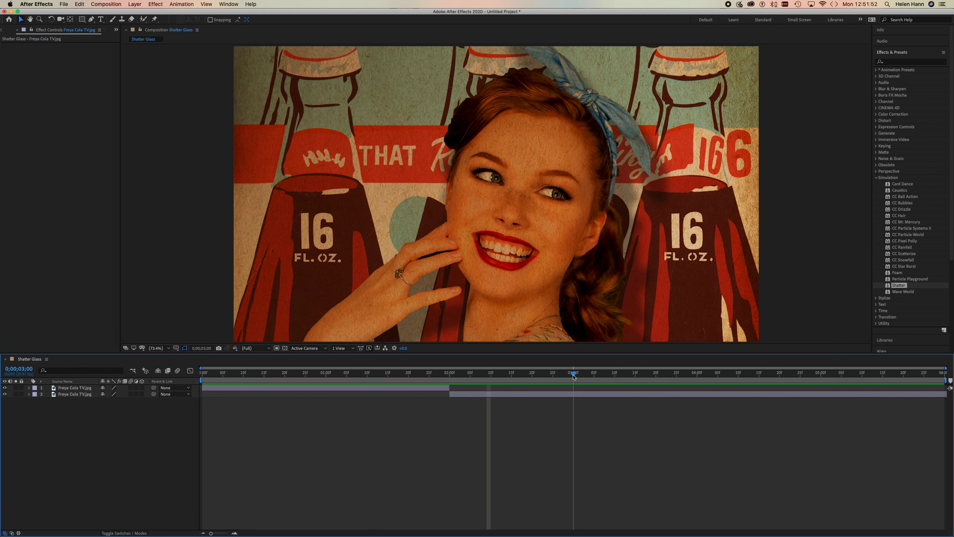
left_click_drag(890, 286, 541, 300)
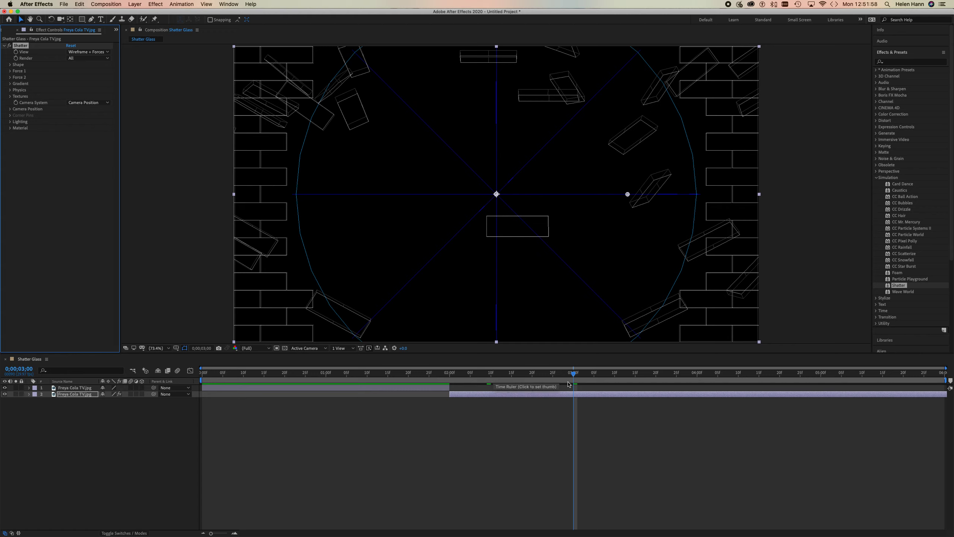
left_click(107, 54)
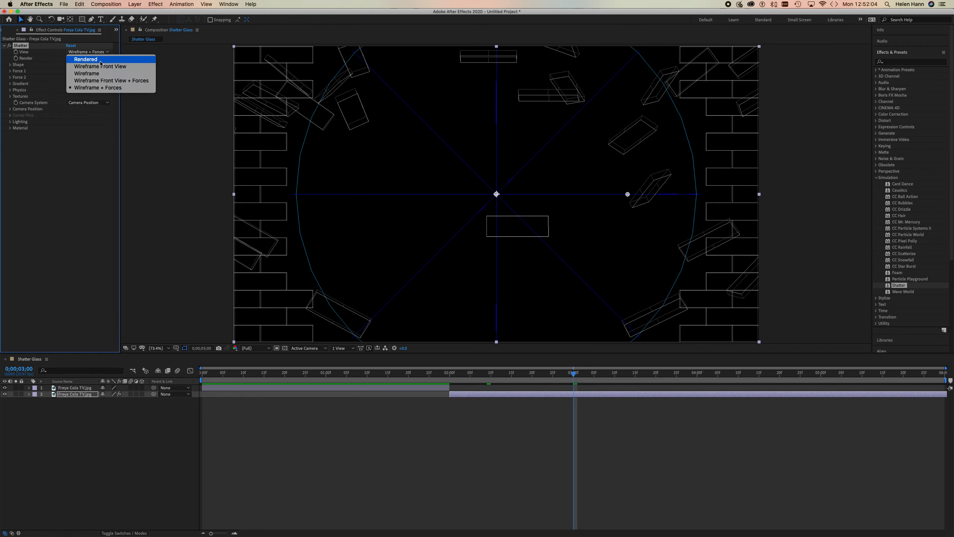
left_click(101, 60)
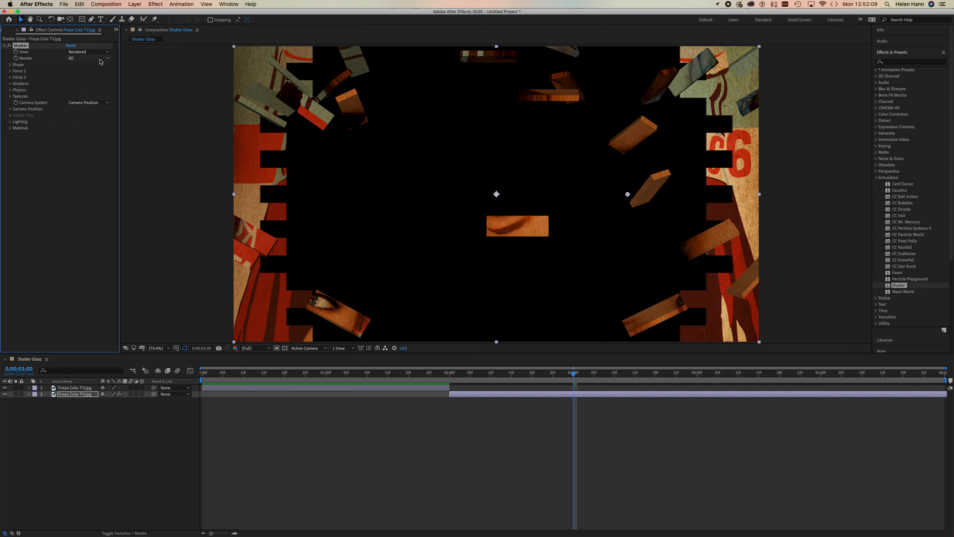
- Set the Shatter effect's shape pattern to Glass
left_click(10, 64)
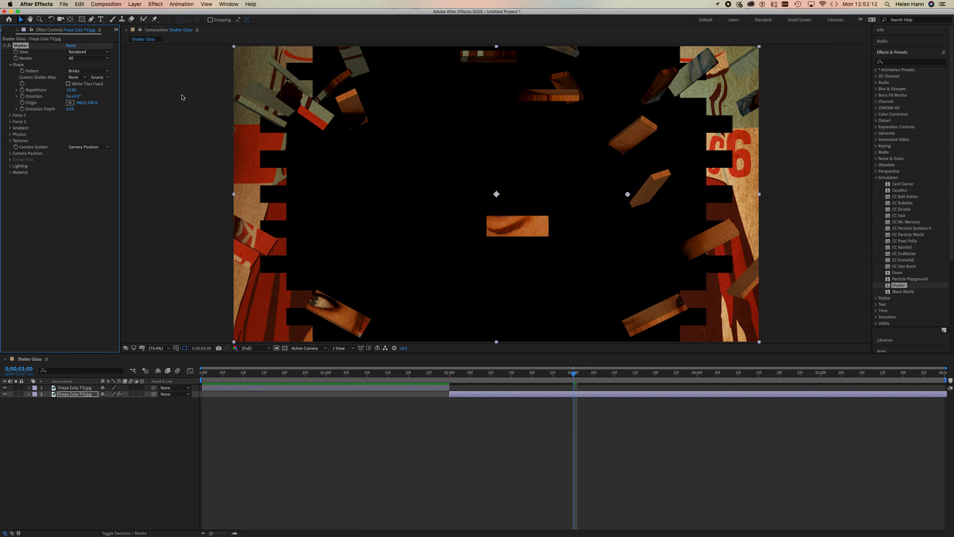
left_click(106, 72)
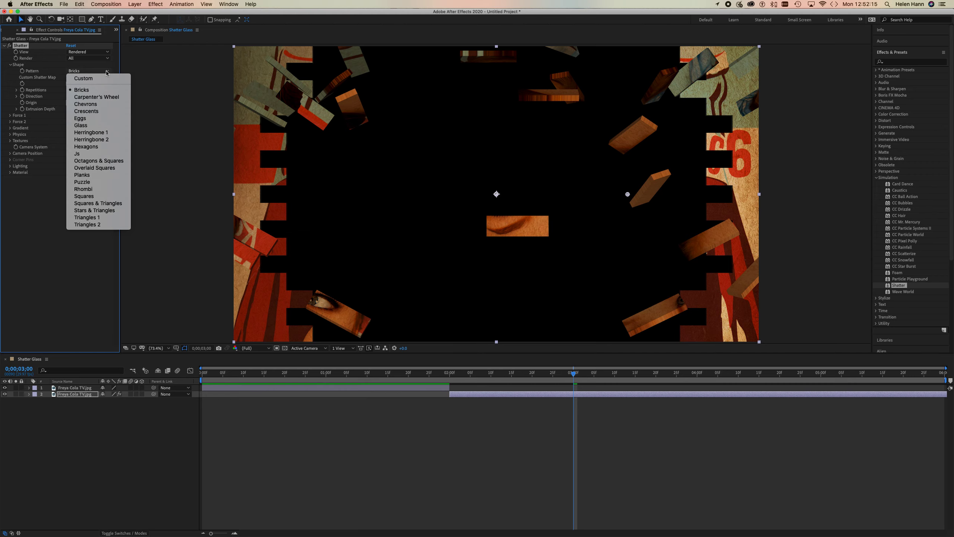
left_click(94, 126)
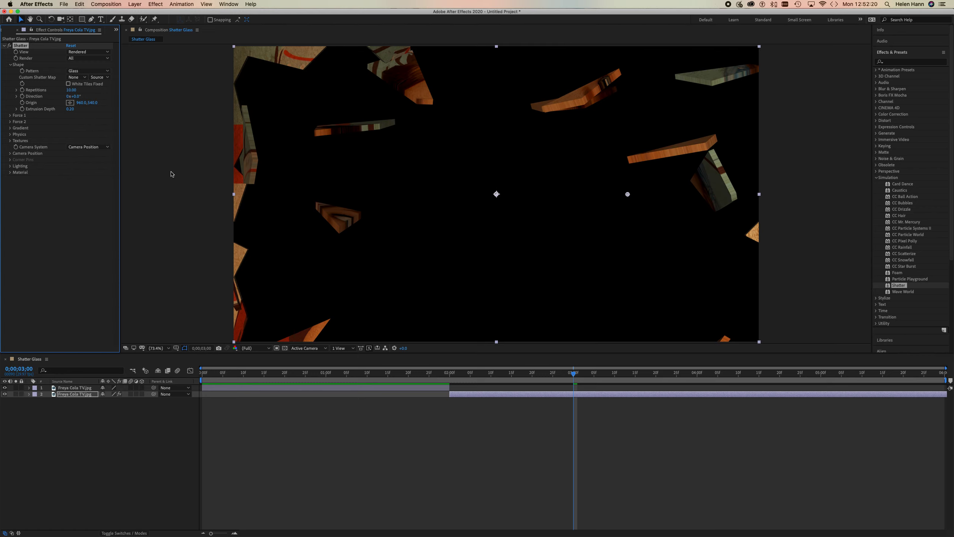
- With the current time at 0;00;02;03, set the Shatter shape's Repetitions to 40 and Extrusion Depth to 0.10
left_click_drag(575, 374, 462, 373)
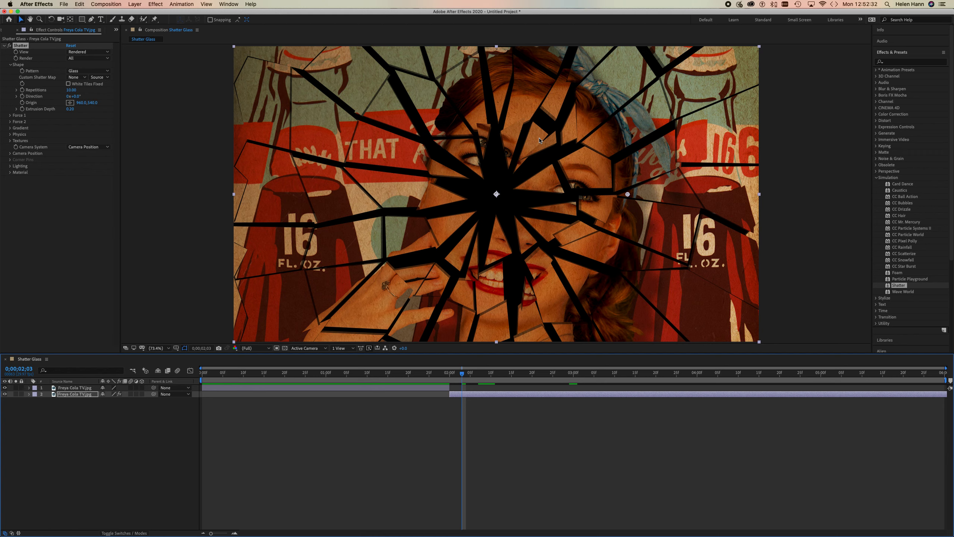
left_click(76, 91)
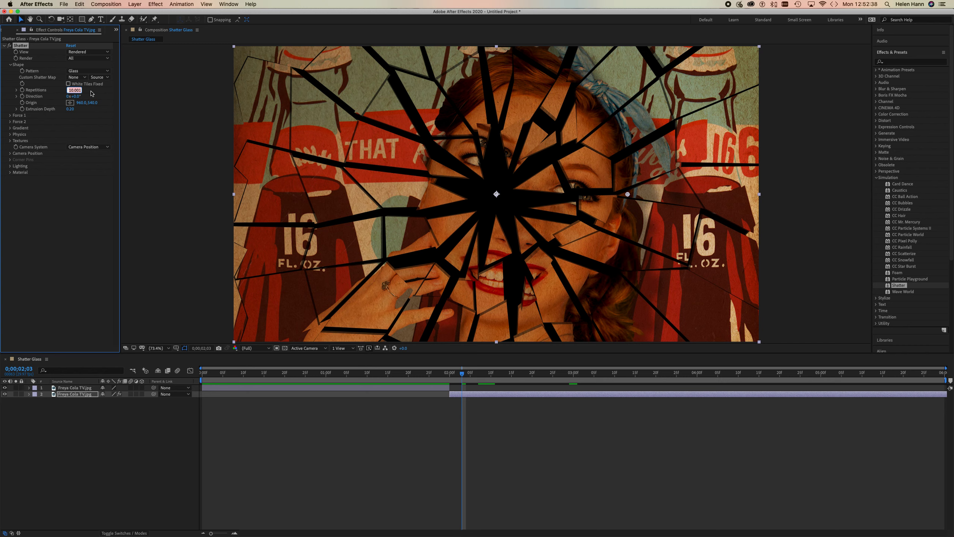
type("40")
left_click(69, 110)
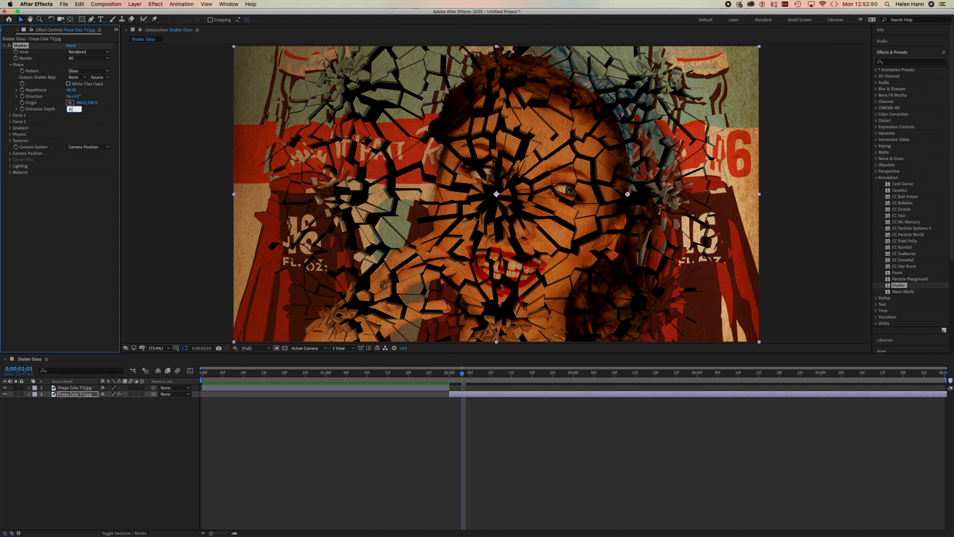
left_click(66, 119)
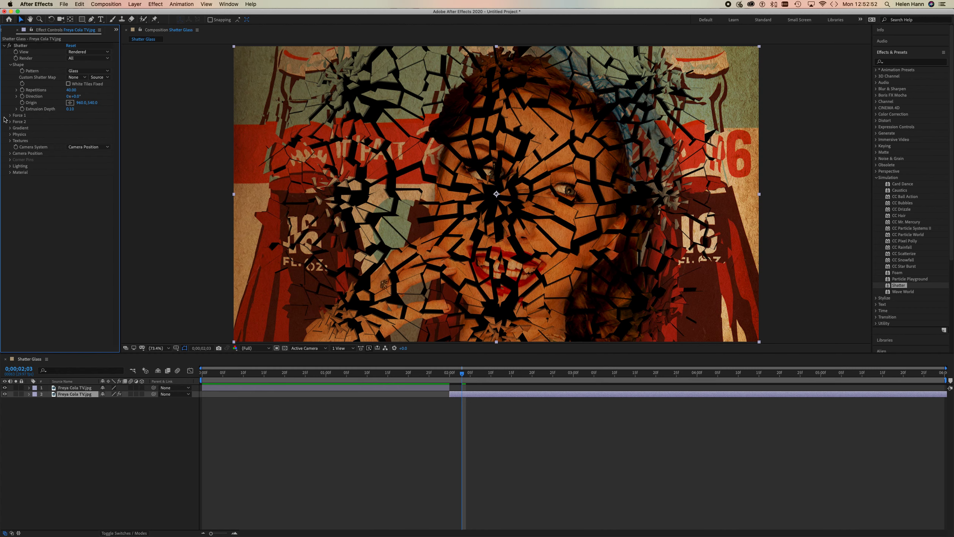
- Scrub through the shattering to check its extent, and set the Force 1 Radius to 1
left_click(9, 116)
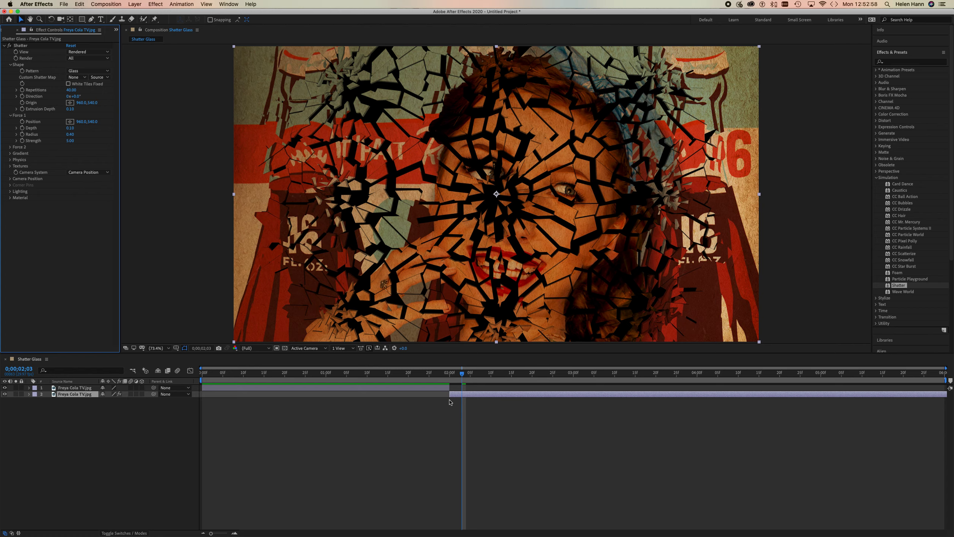
left_click_drag(458, 381, 803, 395)
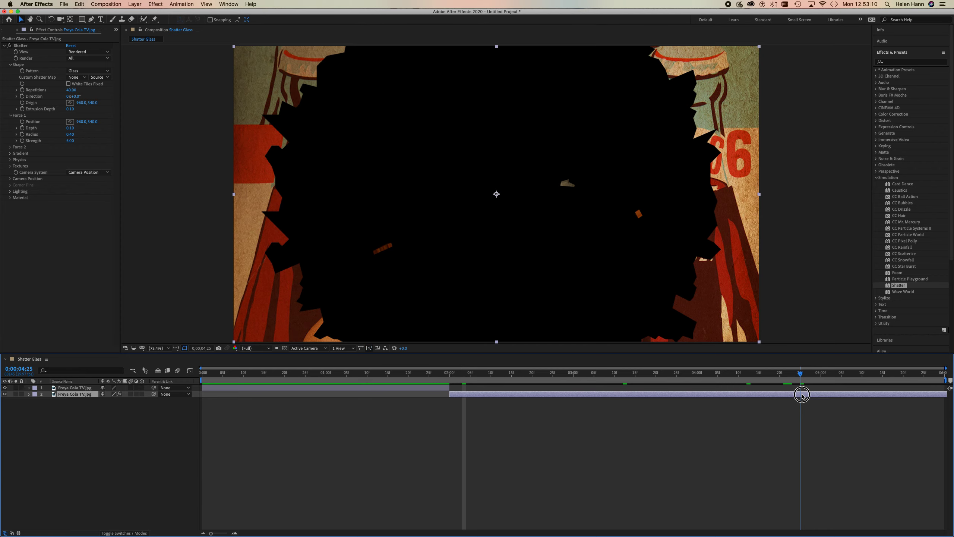
left_click_drag(803, 396, 466, 372)
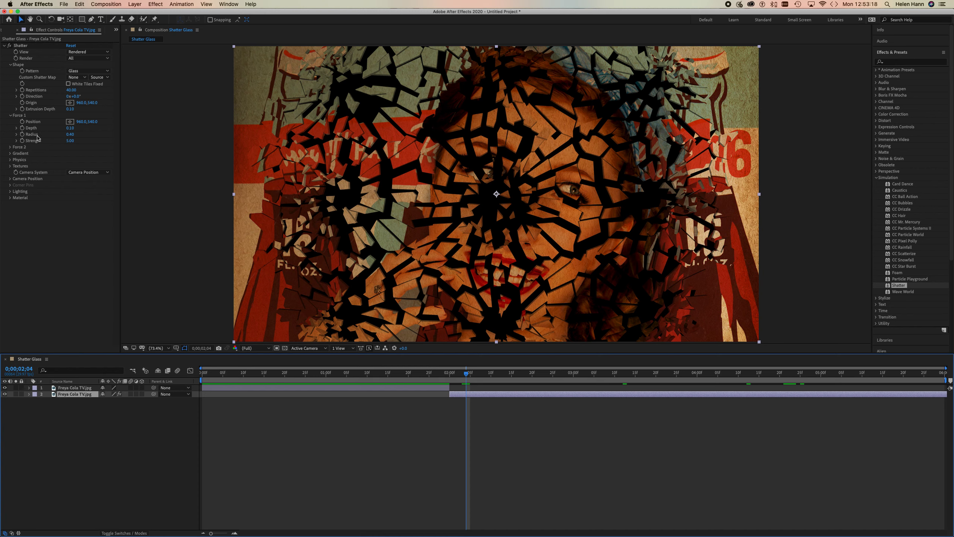
left_click(70, 136)
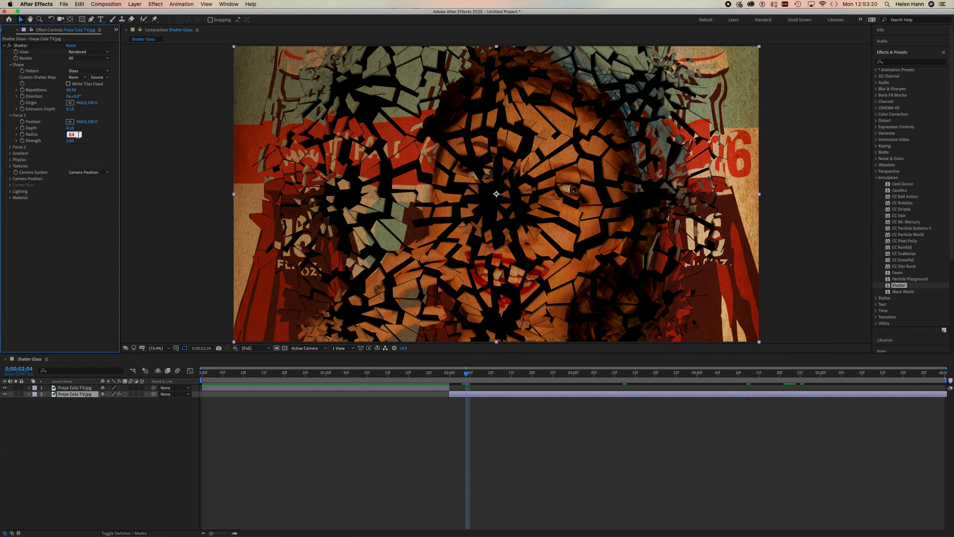
type("1")
- Set the Shatter effect's Gravity to 10 in its physics settings and preview the pieces at 0;00;02;09
left_click(10, 160)
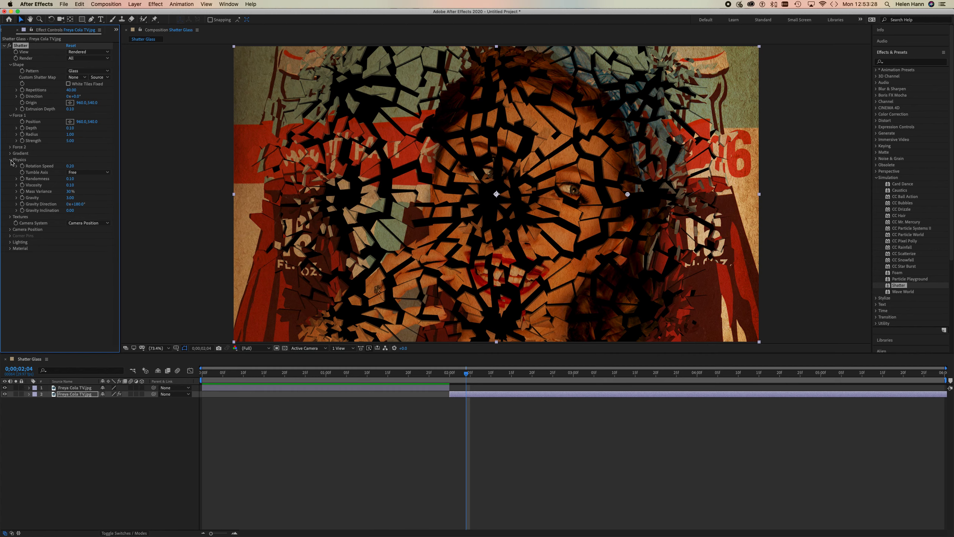
left_click(69, 198)
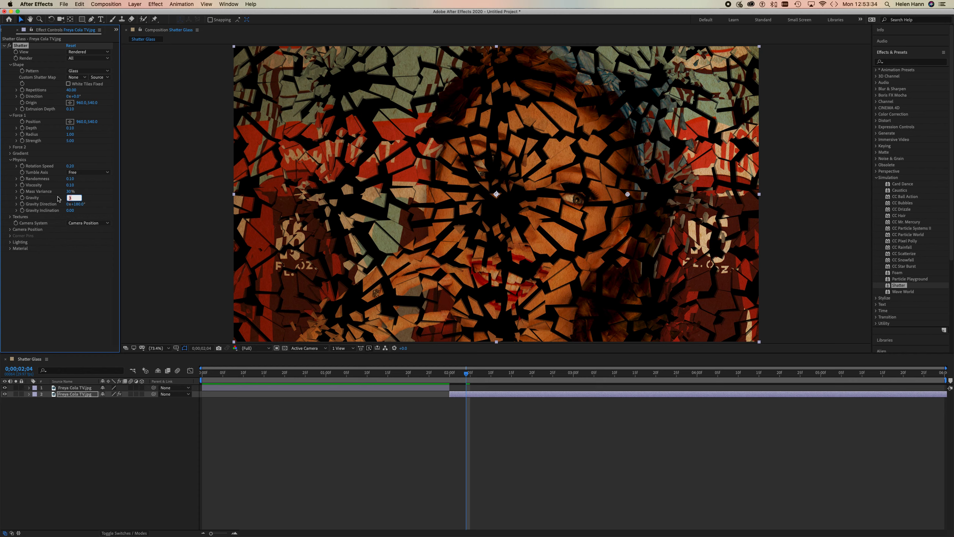
type("10")
left_click_drag(467, 373, 487, 377)
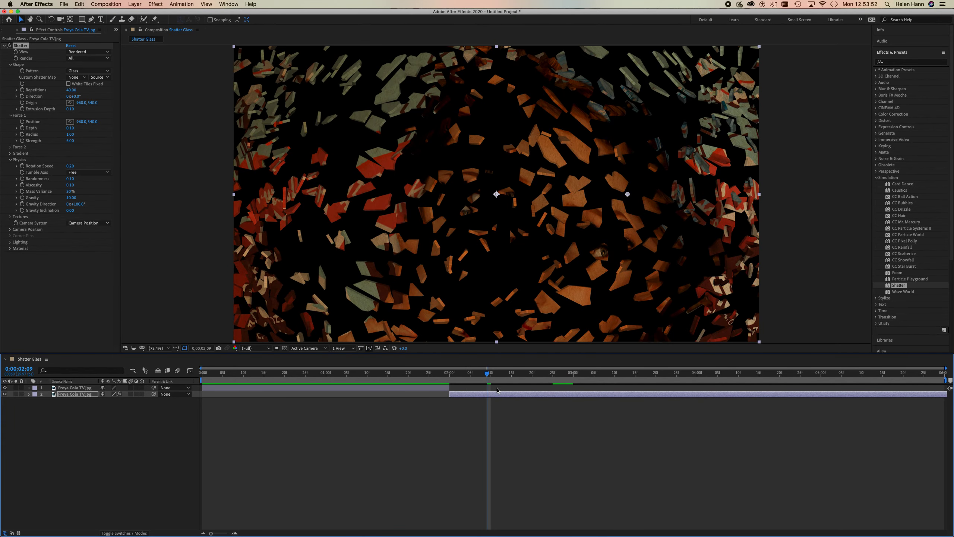
- Import Freya We Can TV.jpg and place it as the lowest layer, starting at 2 seconds
left_click(62, 5)
mouse_move(121, 100)
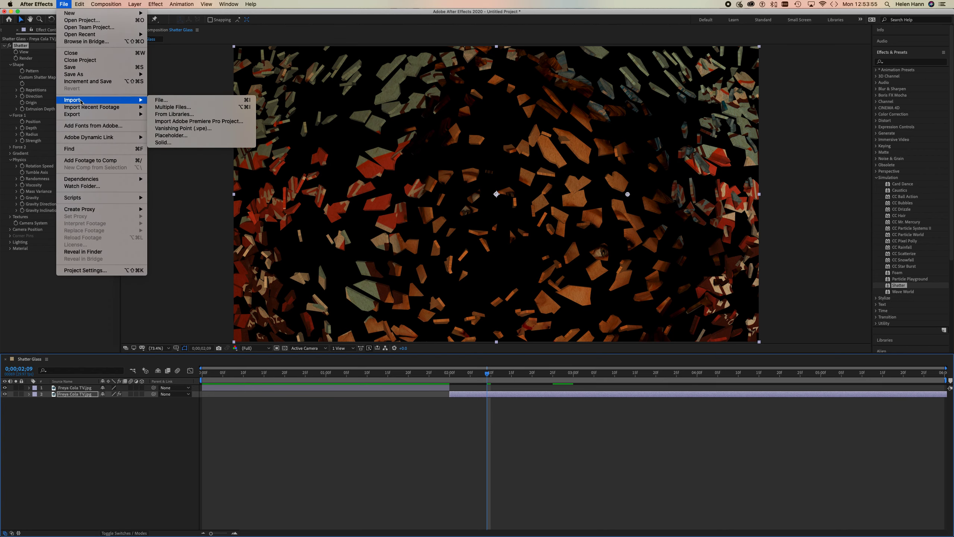
left_click(158, 102)
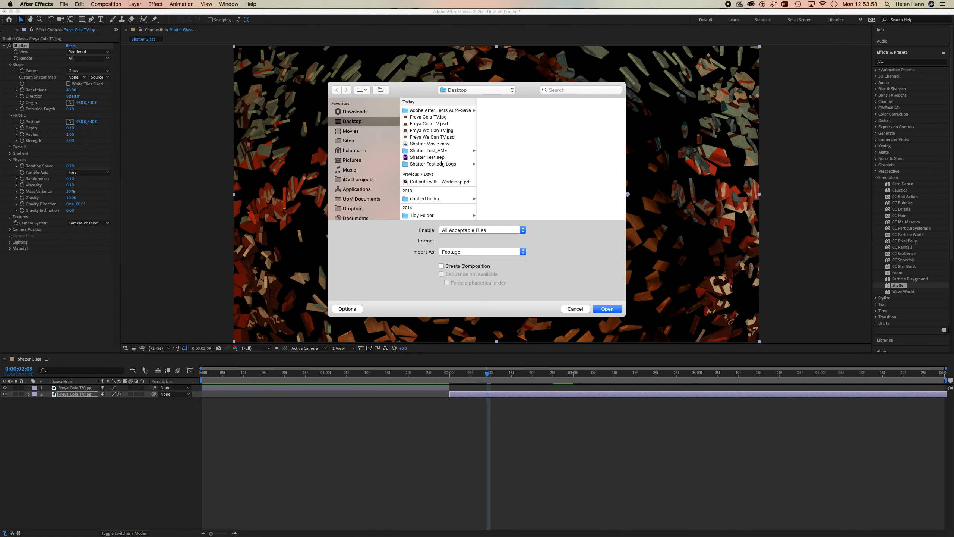
left_click(429, 131)
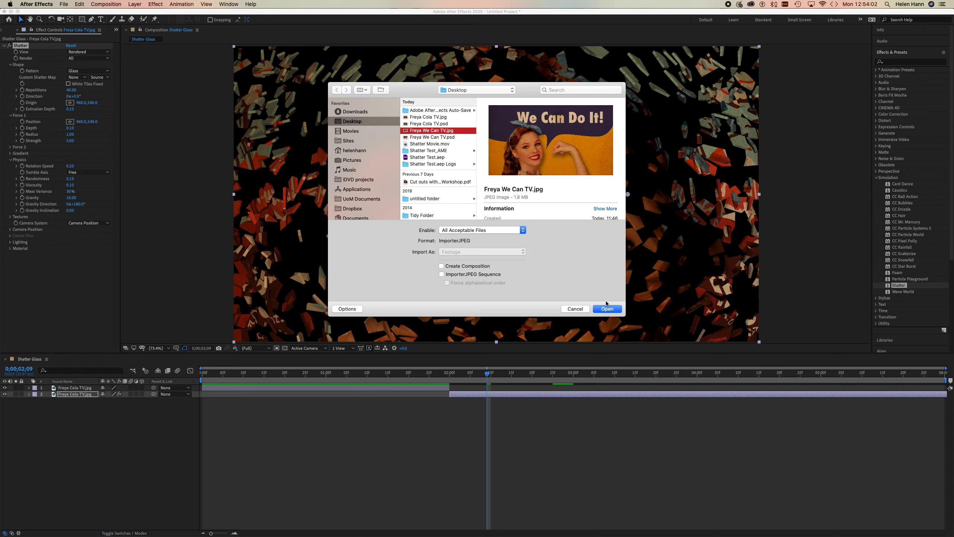
left_click(607, 308)
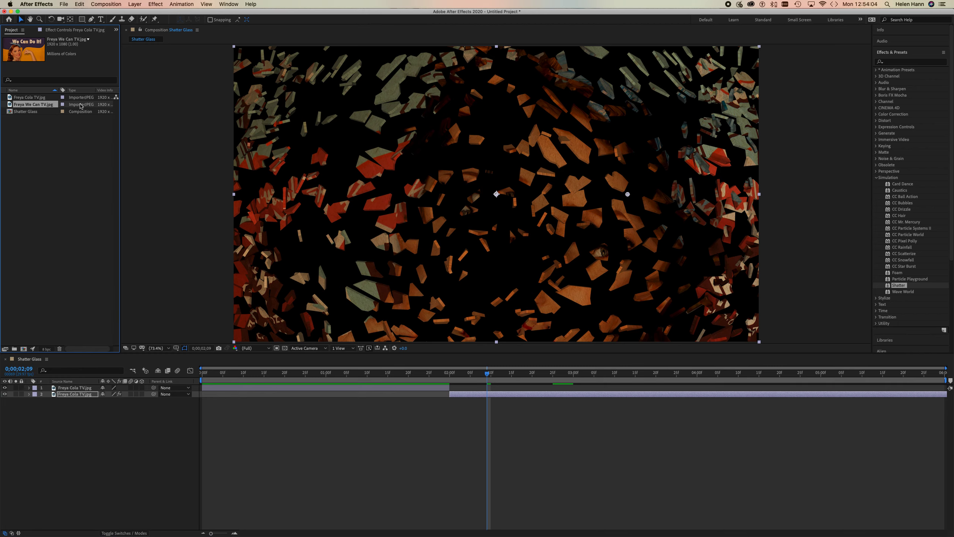
left_click_drag(10, 104, 451, 404)
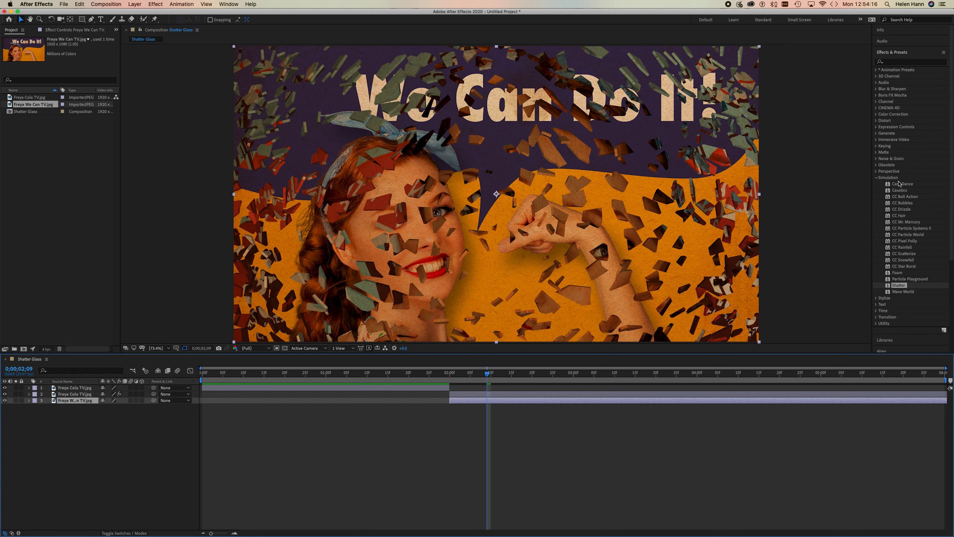
- Preview the full shatter transition from the first frame of the composition, and stop playback once the new image is fully revealed
scroll(899, 183, "down", 5)
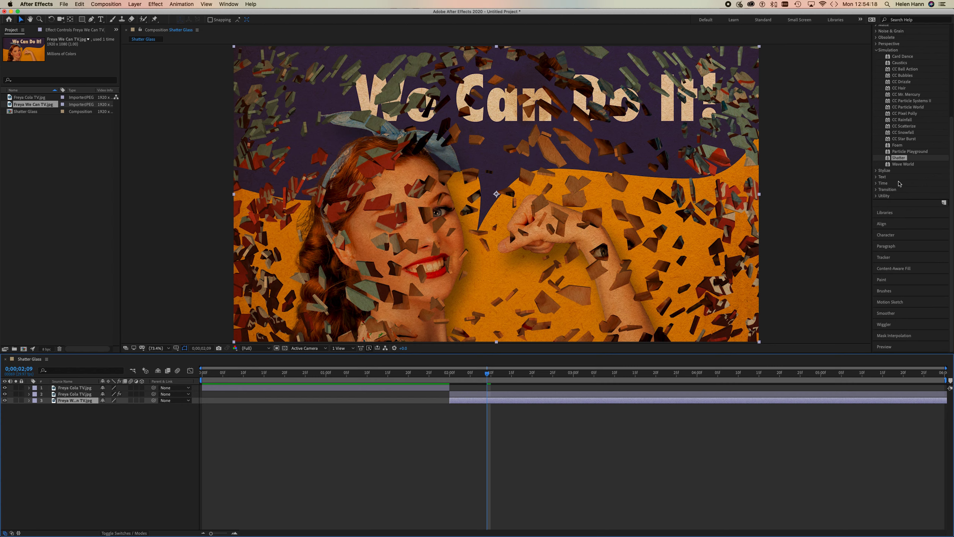
left_click(897, 348)
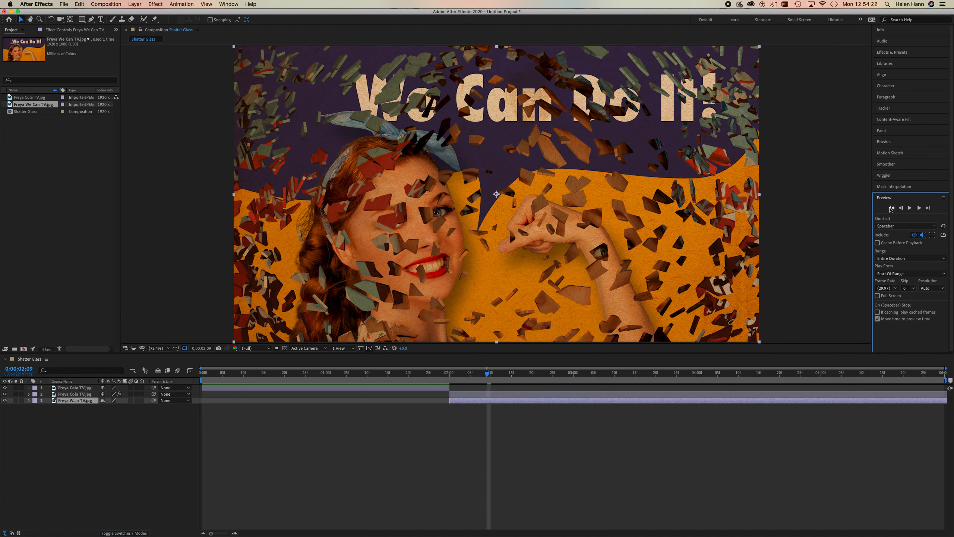
left_click(893, 208)
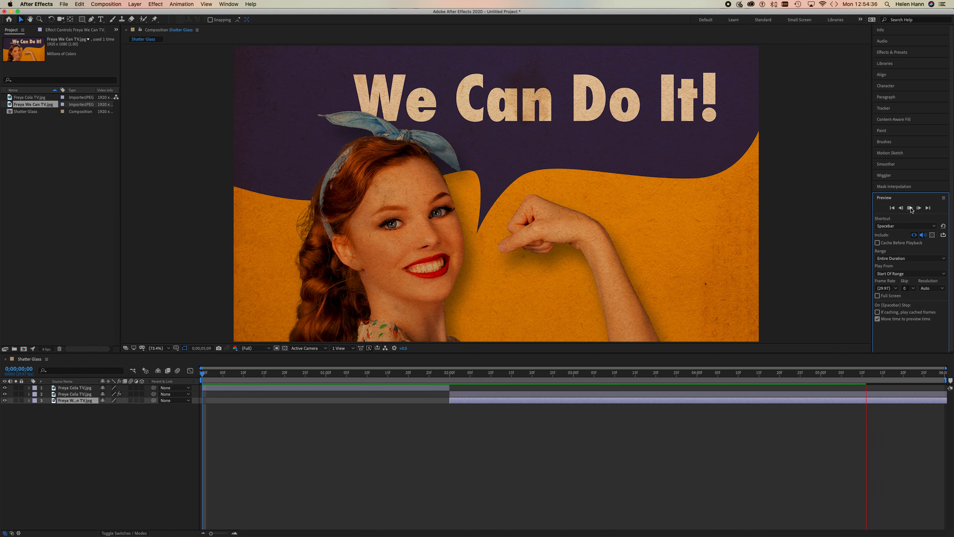
left_click(911, 208)
left_click(910, 208)
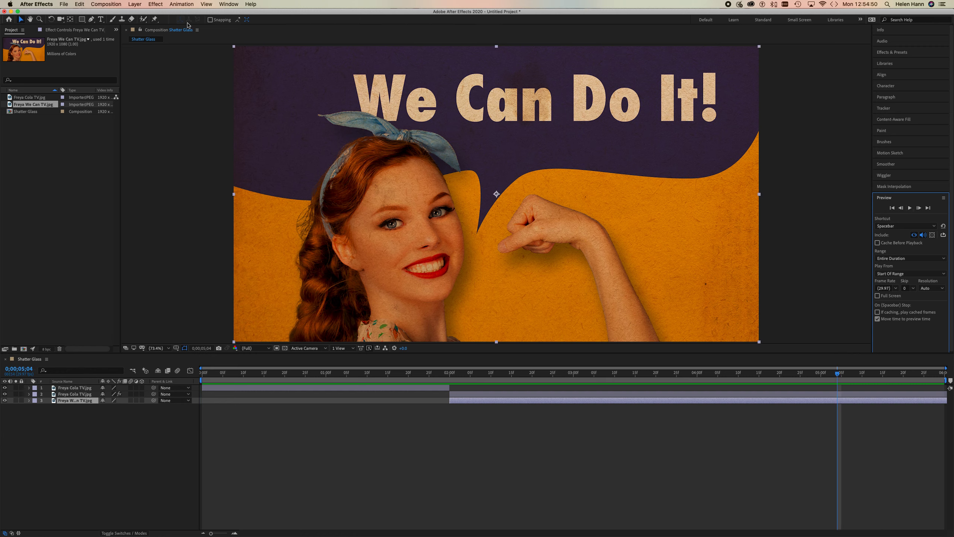
- Export the Shatter Glass composition by adding it to the Adobe Media Encoder queue
left_click(62, 4)
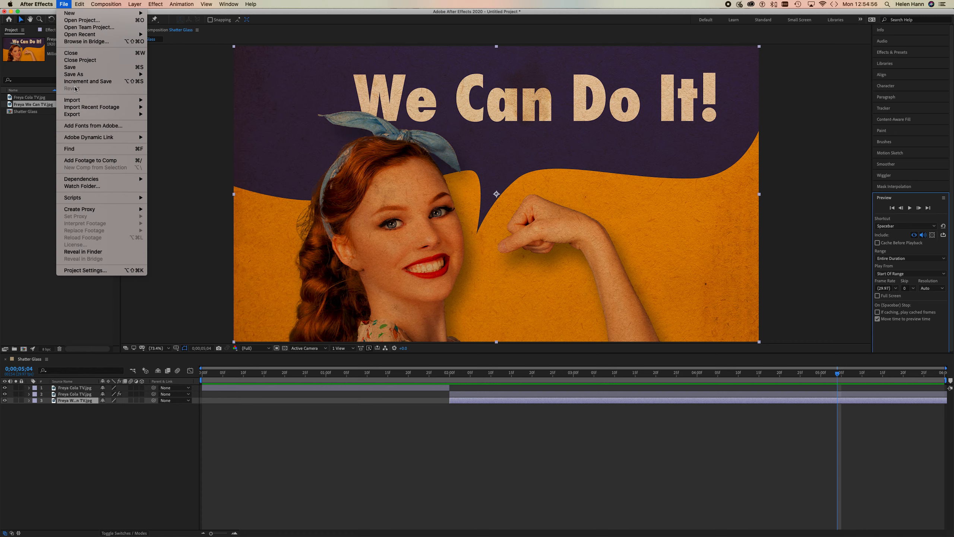
mouse_move(83, 114)
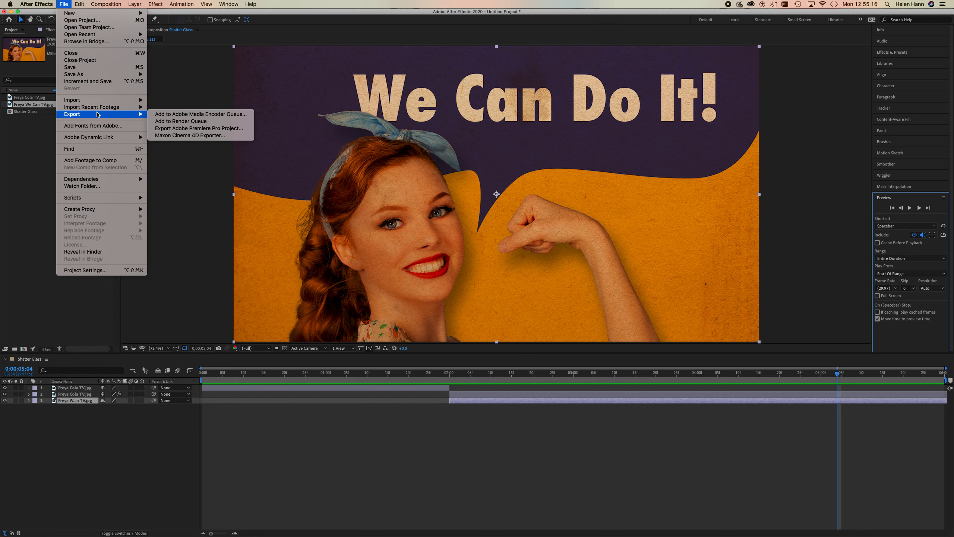
left_click(188, 116)
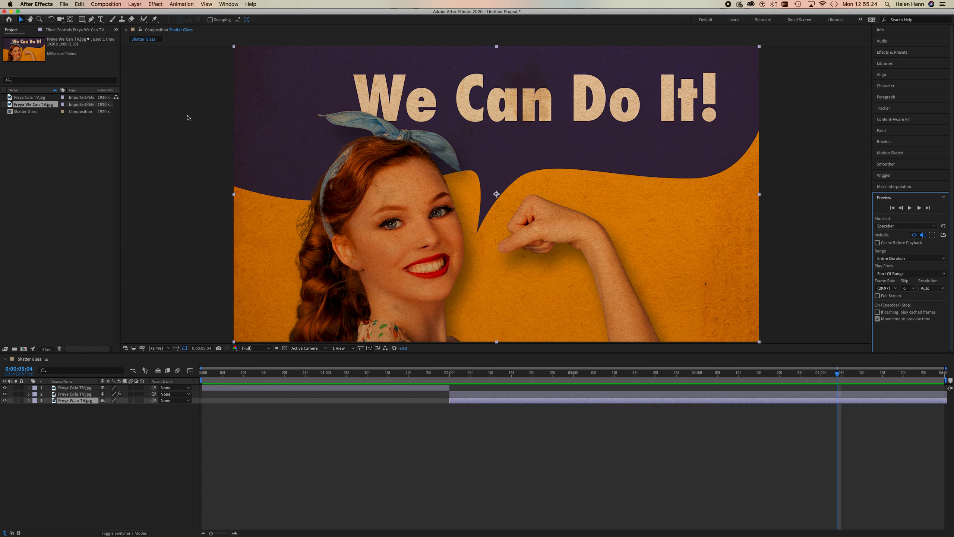